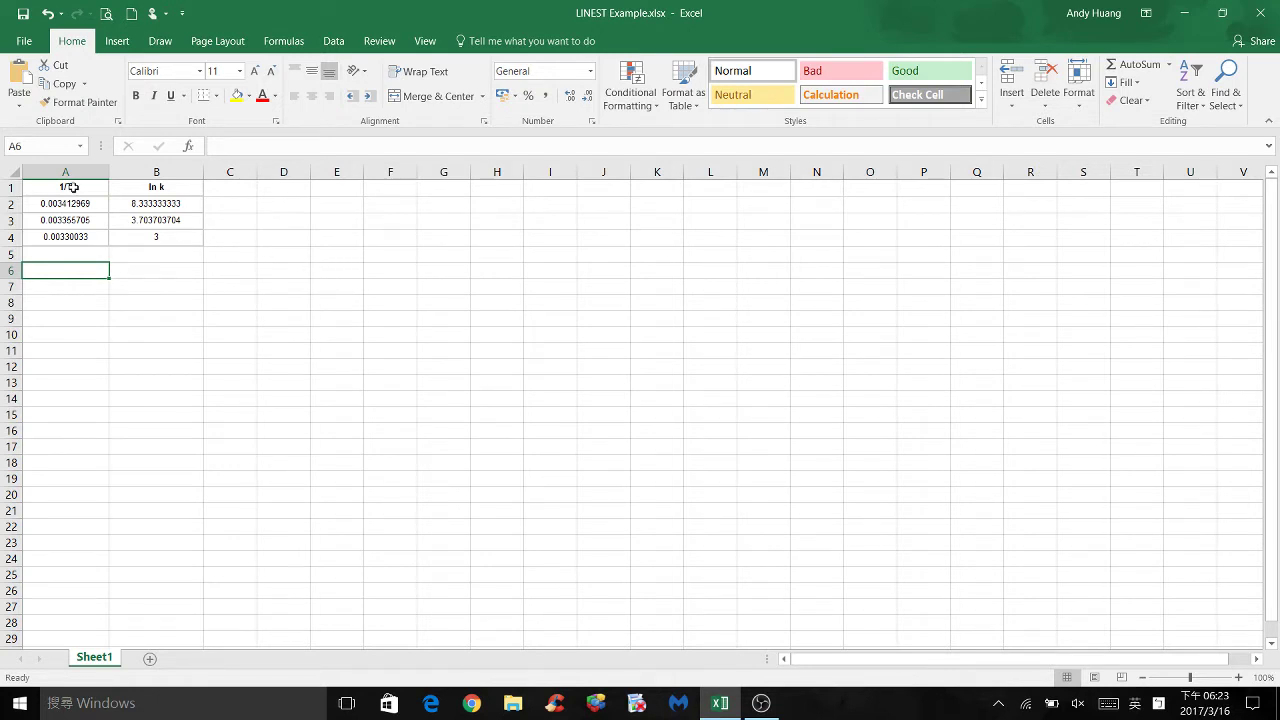
- Select the 1/T and ln k data columns A1:B4, headers included
drag(73, 187, 79, 240)
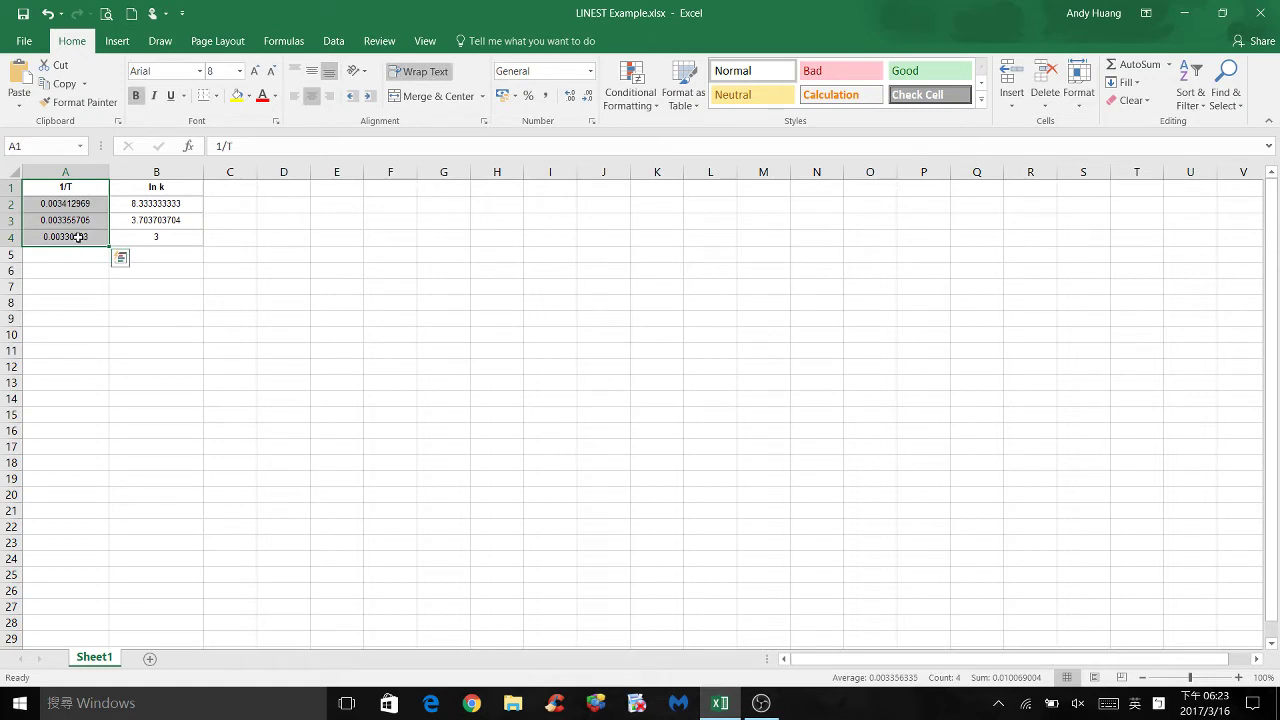
click(188, 193)
drag(188, 193, 187, 236)
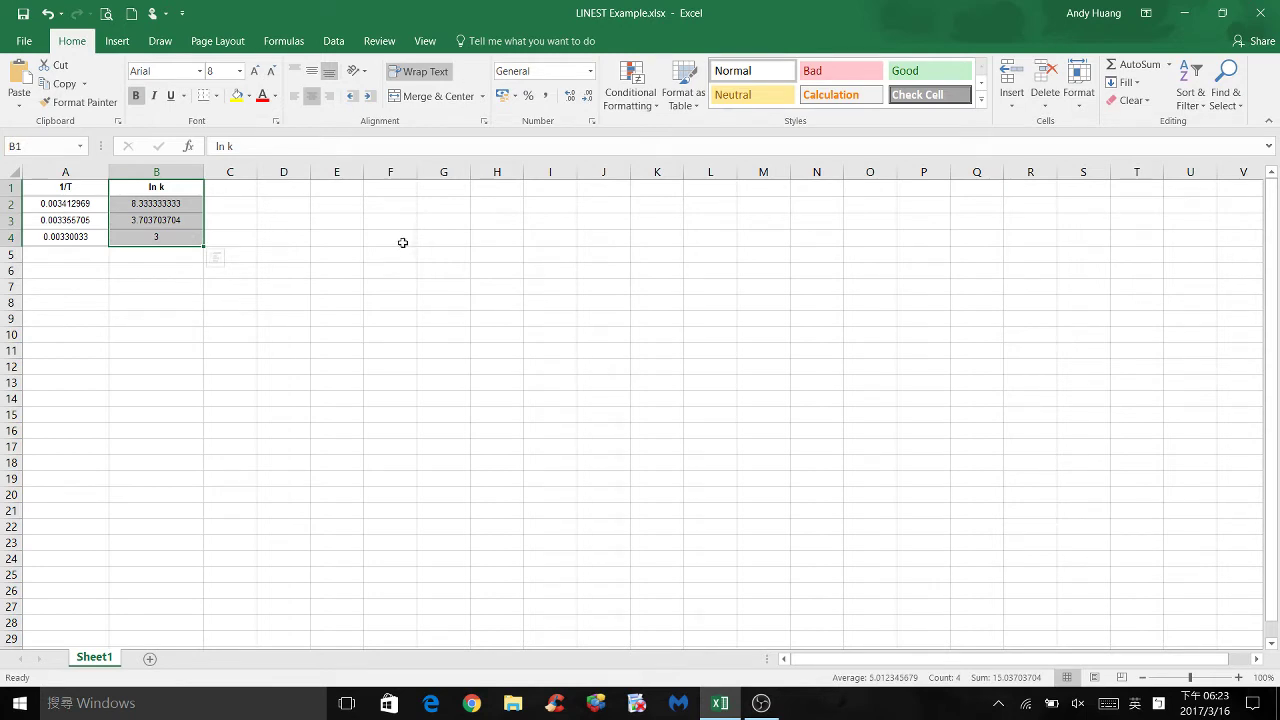
drag(86, 188, 141, 238)
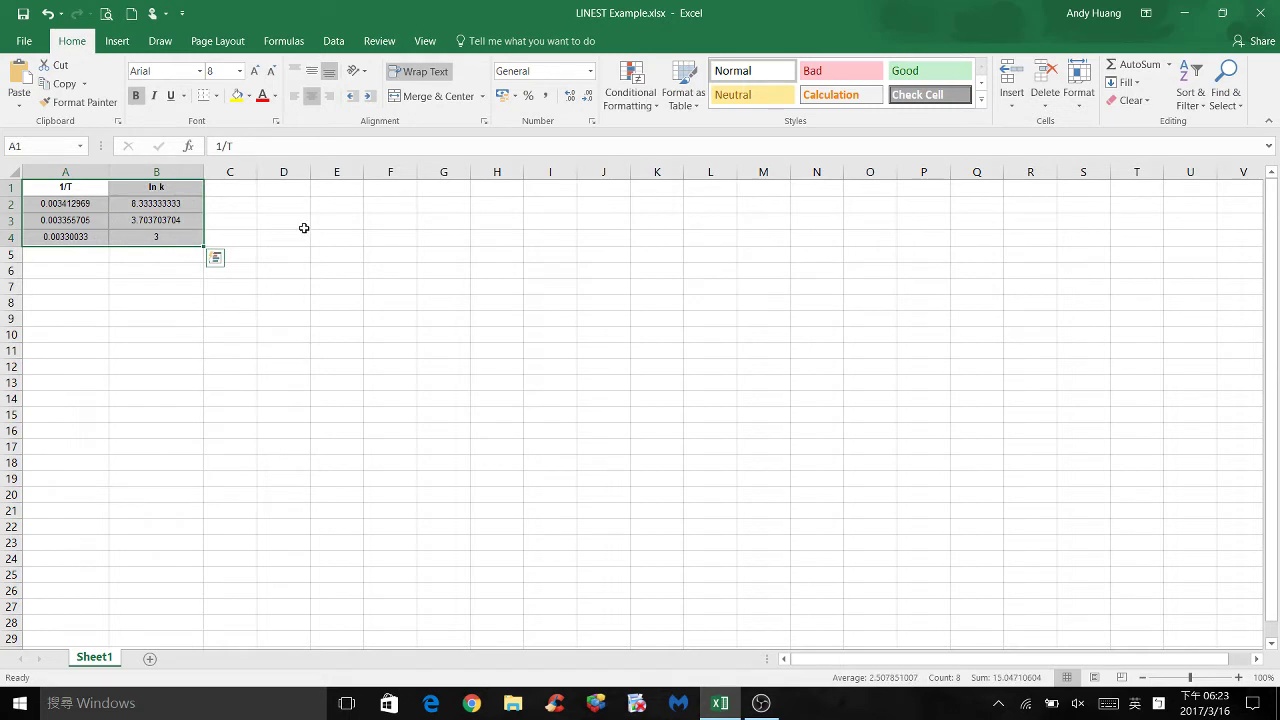
- Insert a plain Scatter chart plotting ln k against 1/T
click(118, 44)
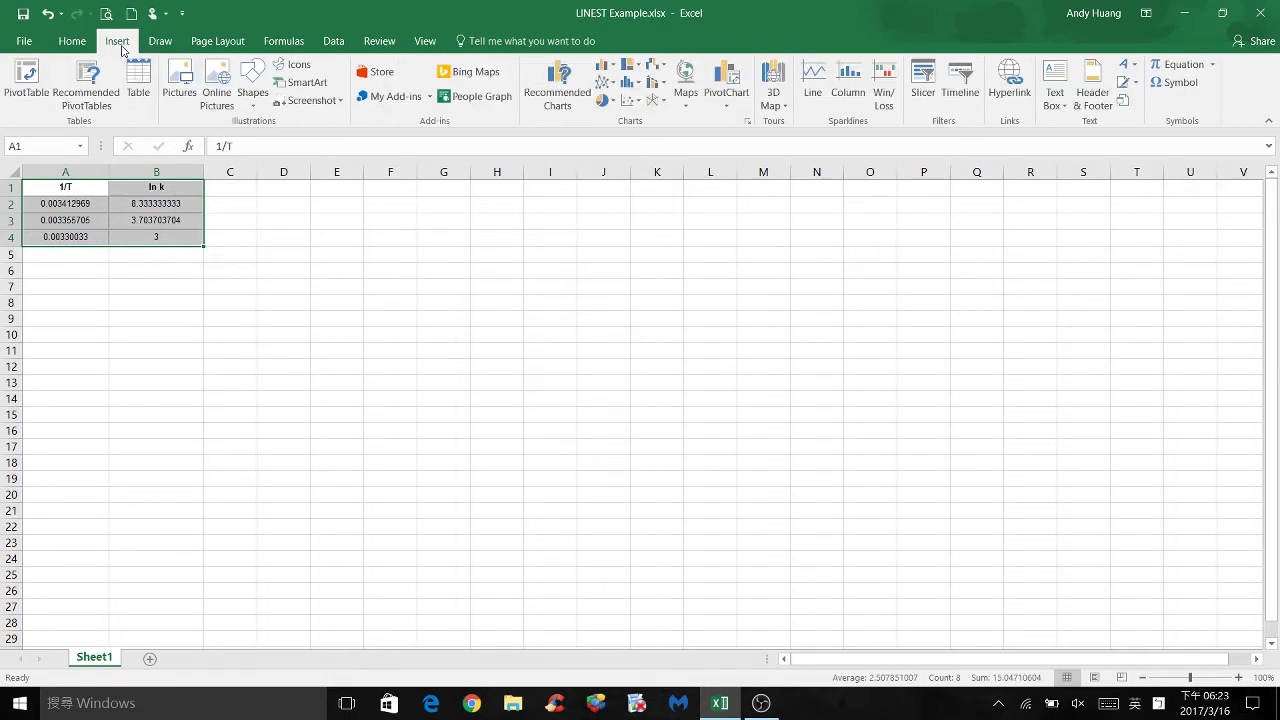
click(632, 106)
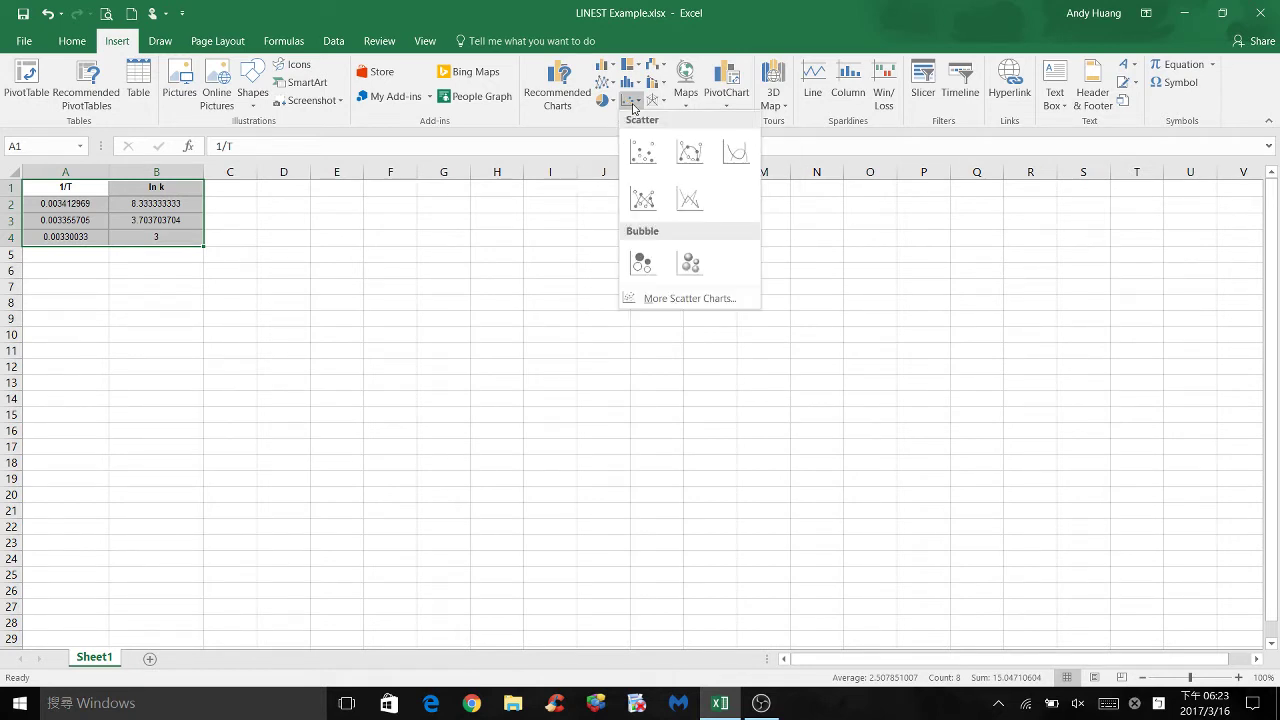
click(636, 150)
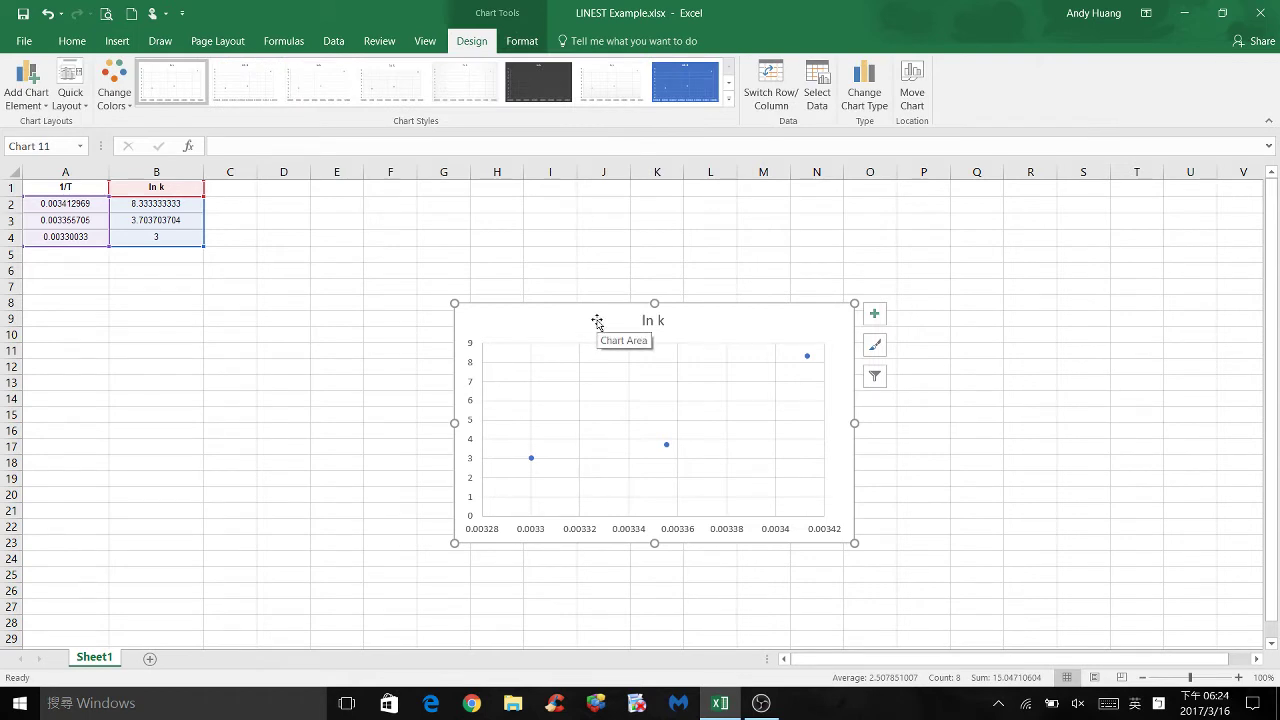
- Move the chart up beside the data and add a linear trendline from Chart Elements
drag(597, 321, 429, 228)
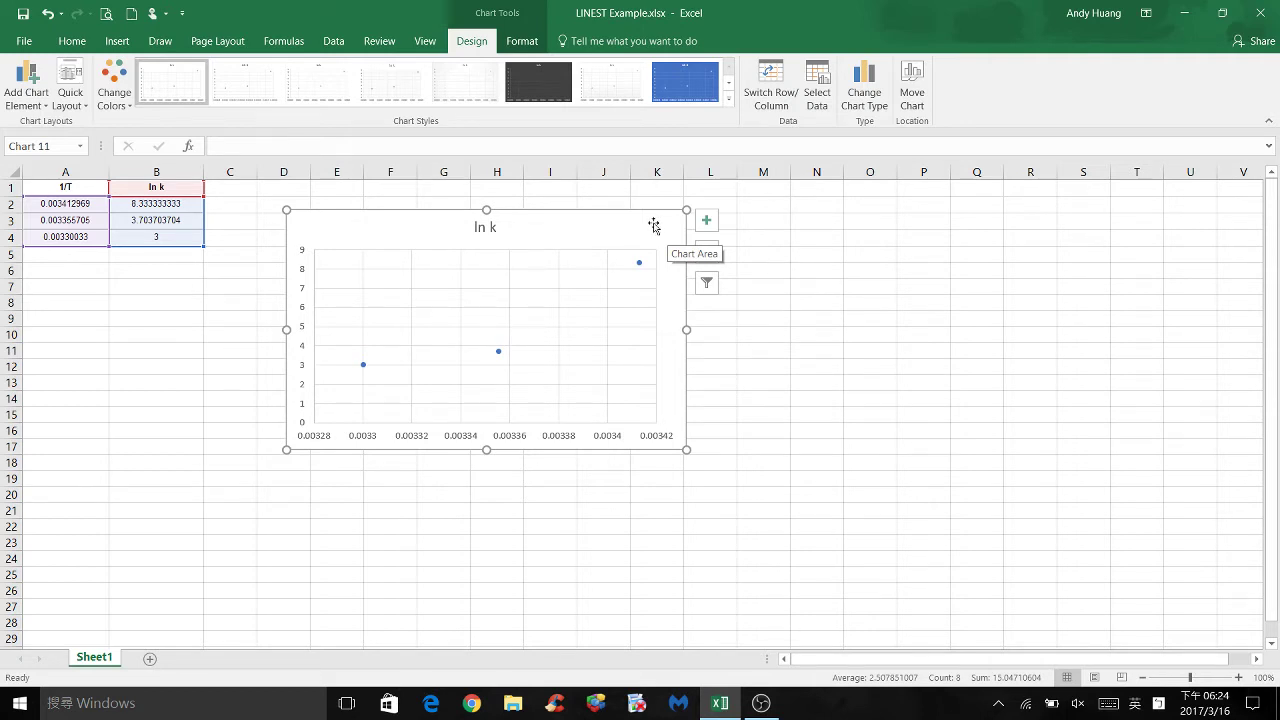
click(705, 229)
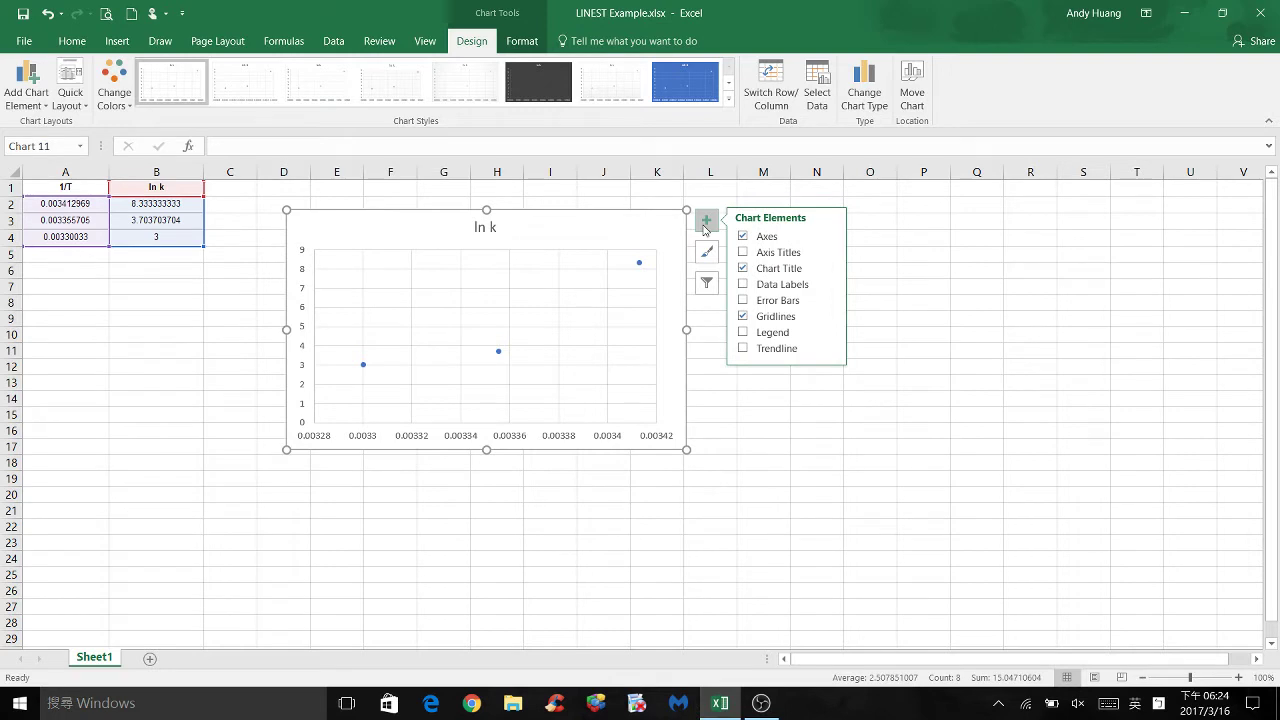
click(830, 348)
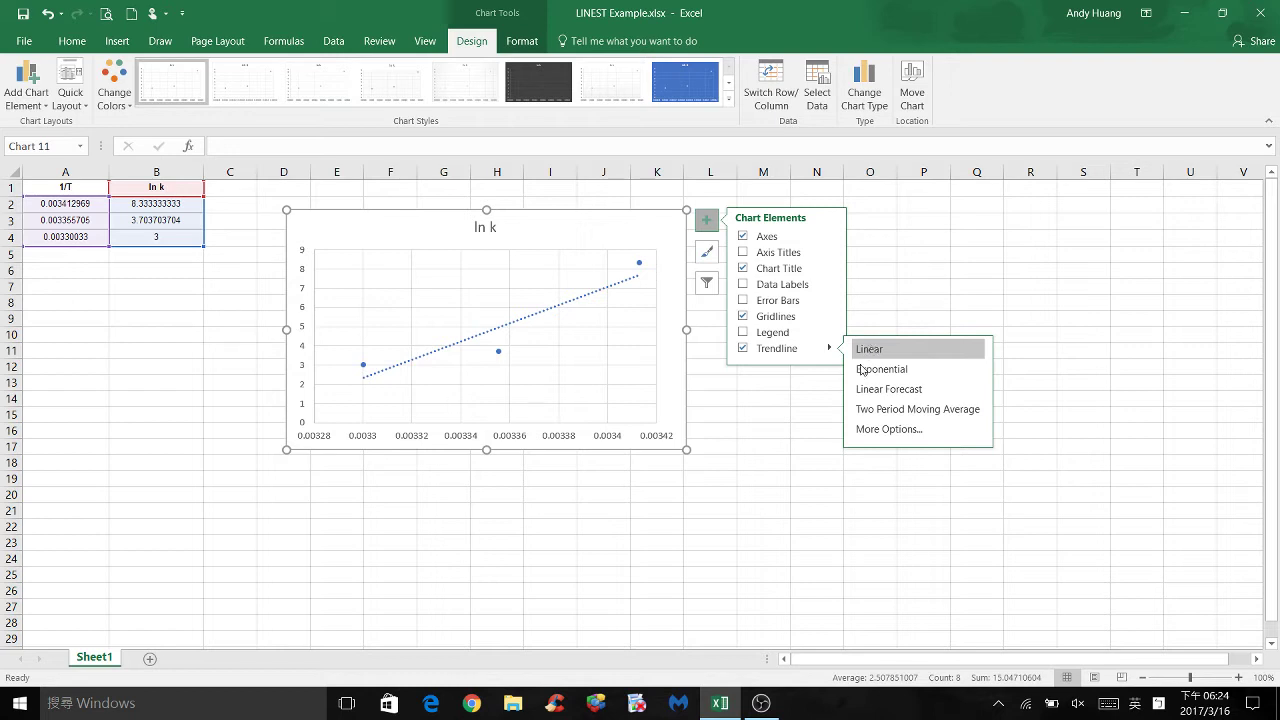
- Show the trendline equation y = 47539x - 154.55 and R² = 0.8539 on the chart
click(873, 431)
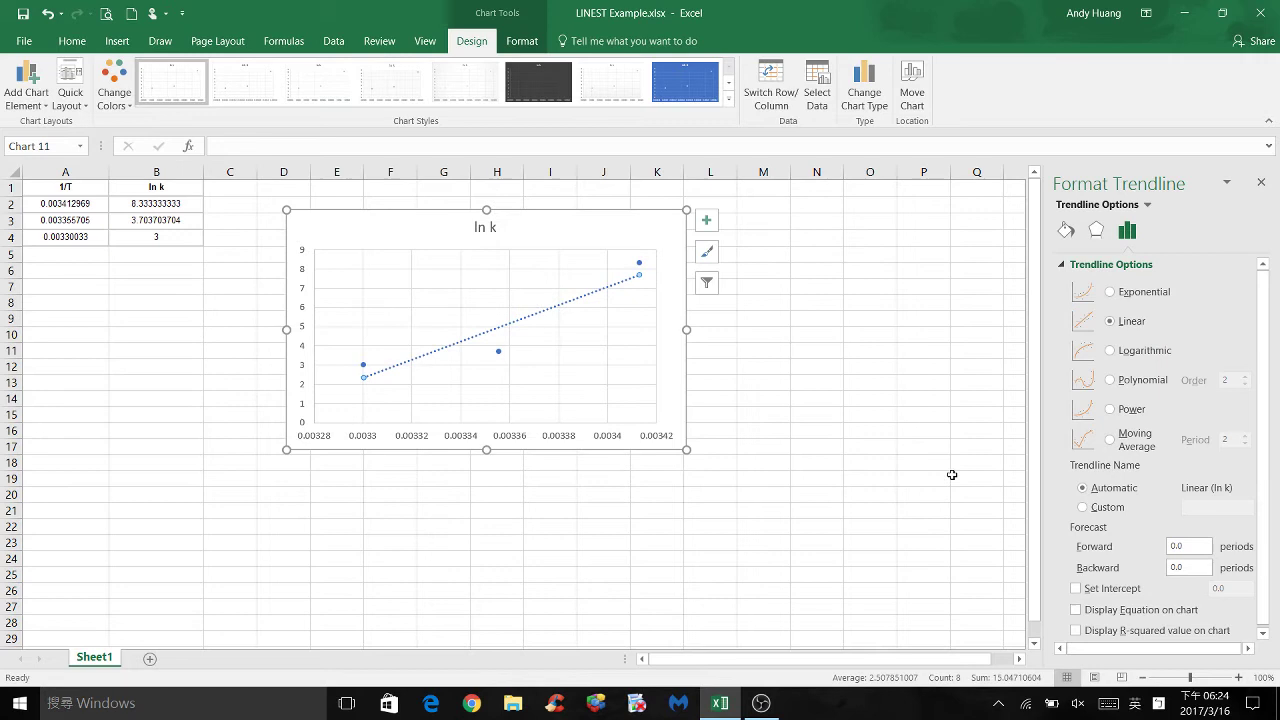
scroll(1160, 478, down, 1)
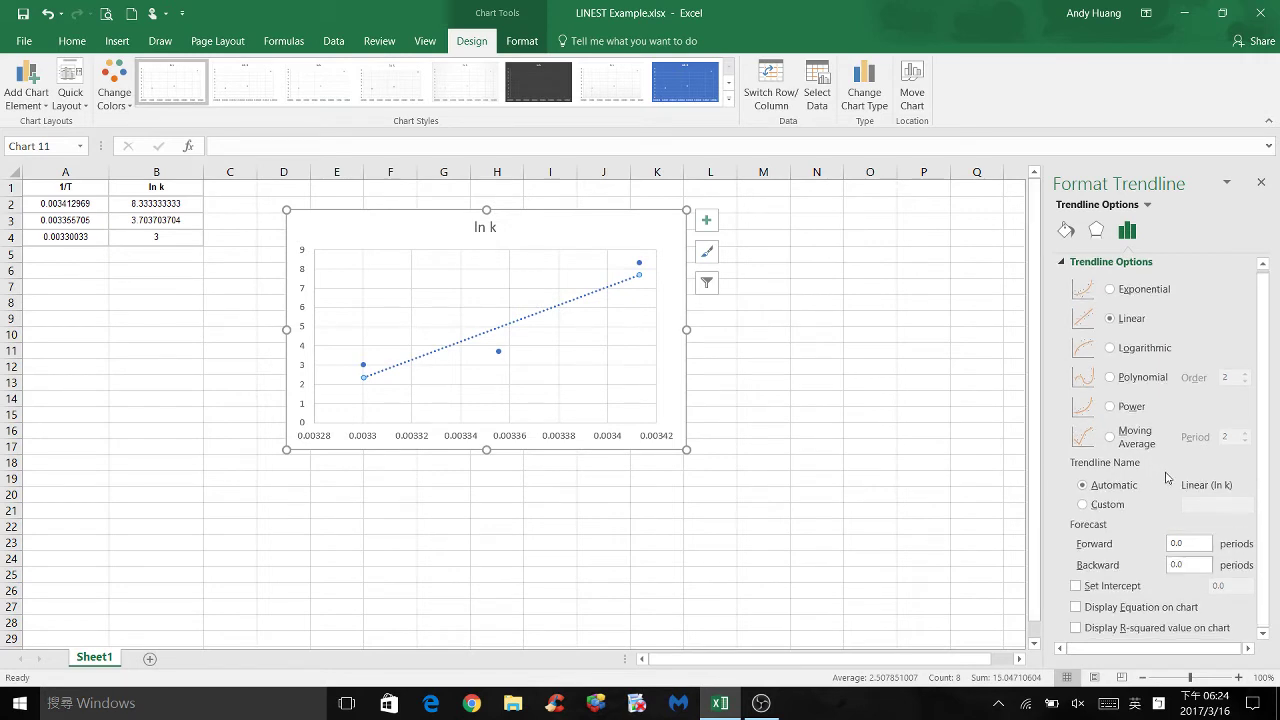
click(1076, 608)
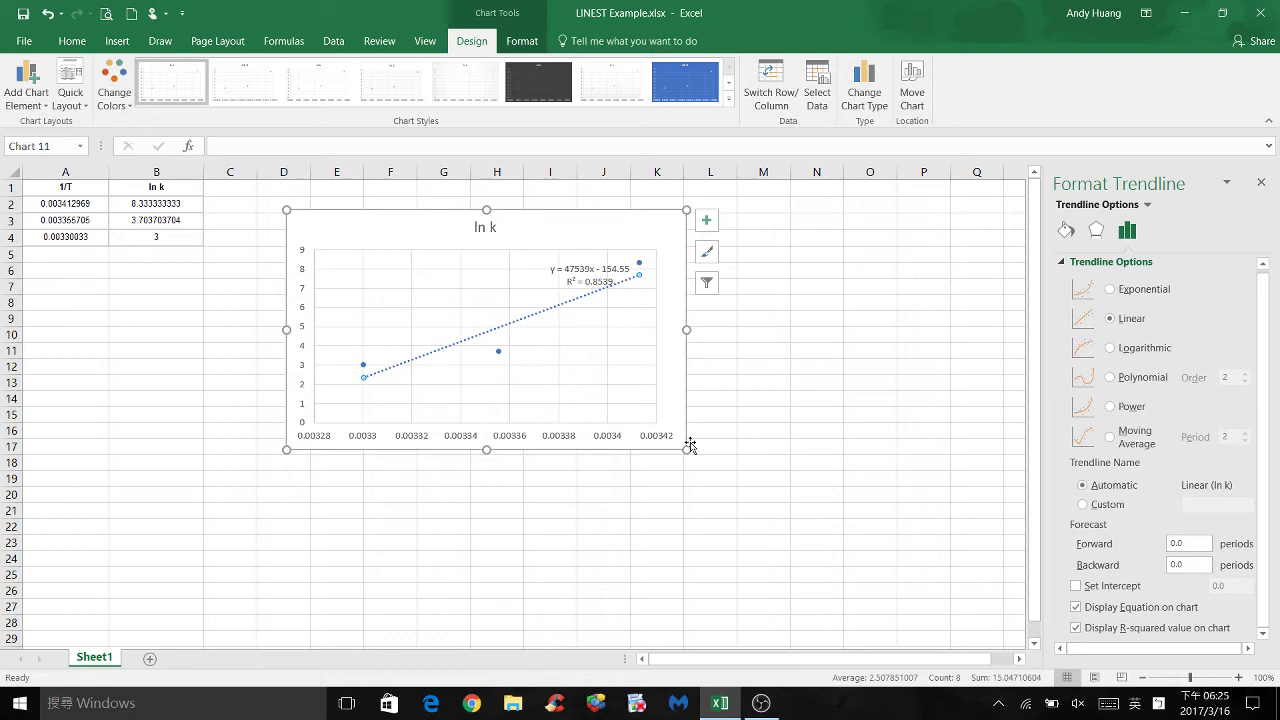
click(585, 281)
- Move the equation and R² label down beneath the trendline
drag(601, 260, 621, 320)
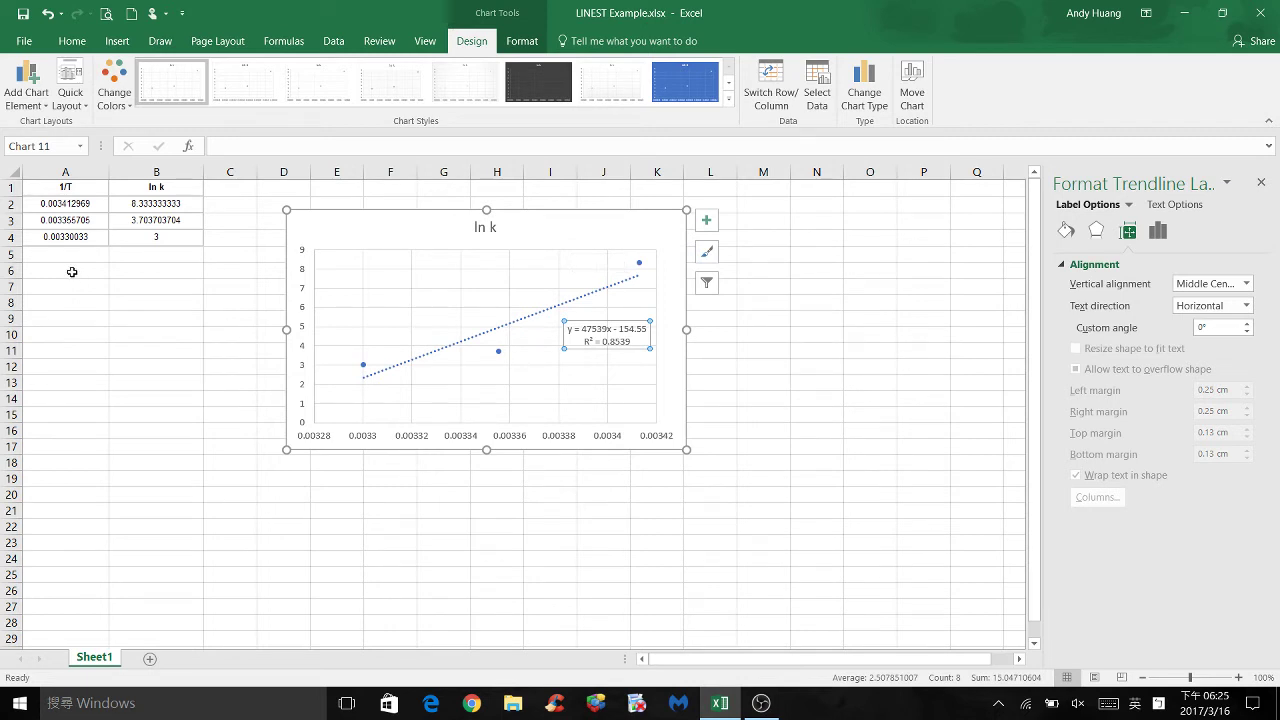
- Select A6:B8 to hold the LINEST results
drag(72, 271, 130, 302)
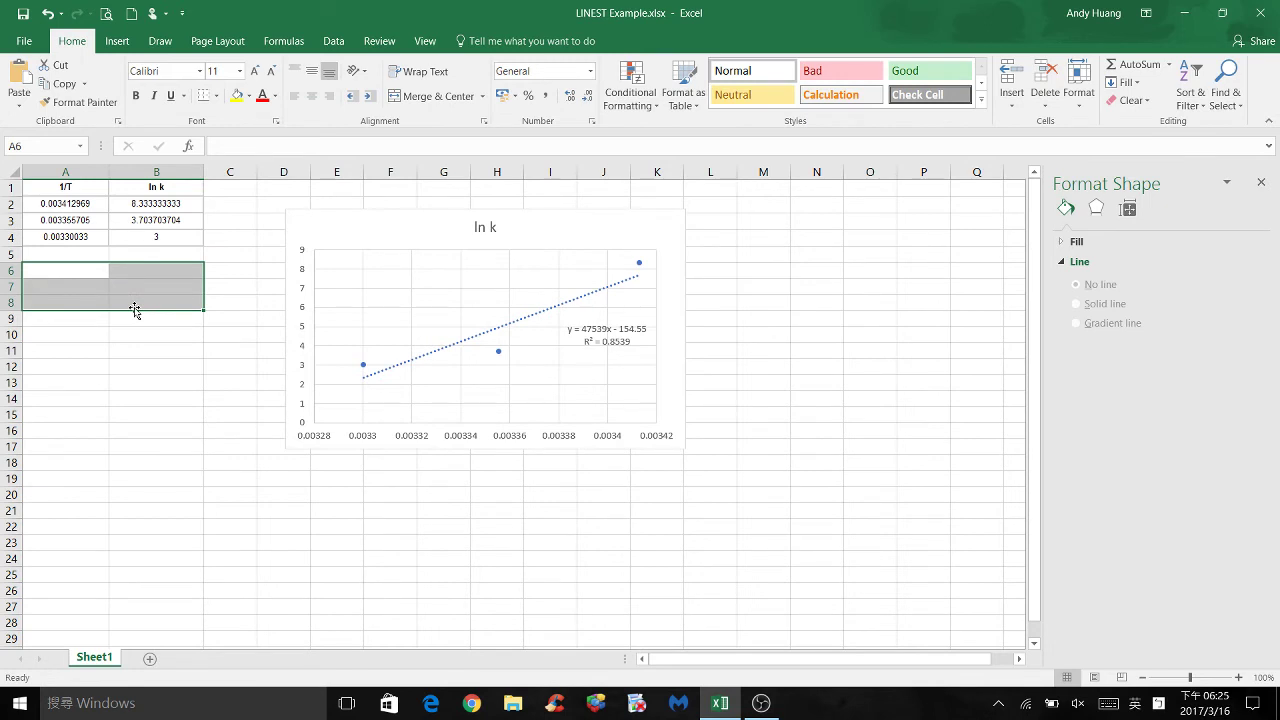
- Start a LINEST formula in A6 by typing =linest and accepting the function
text(=)
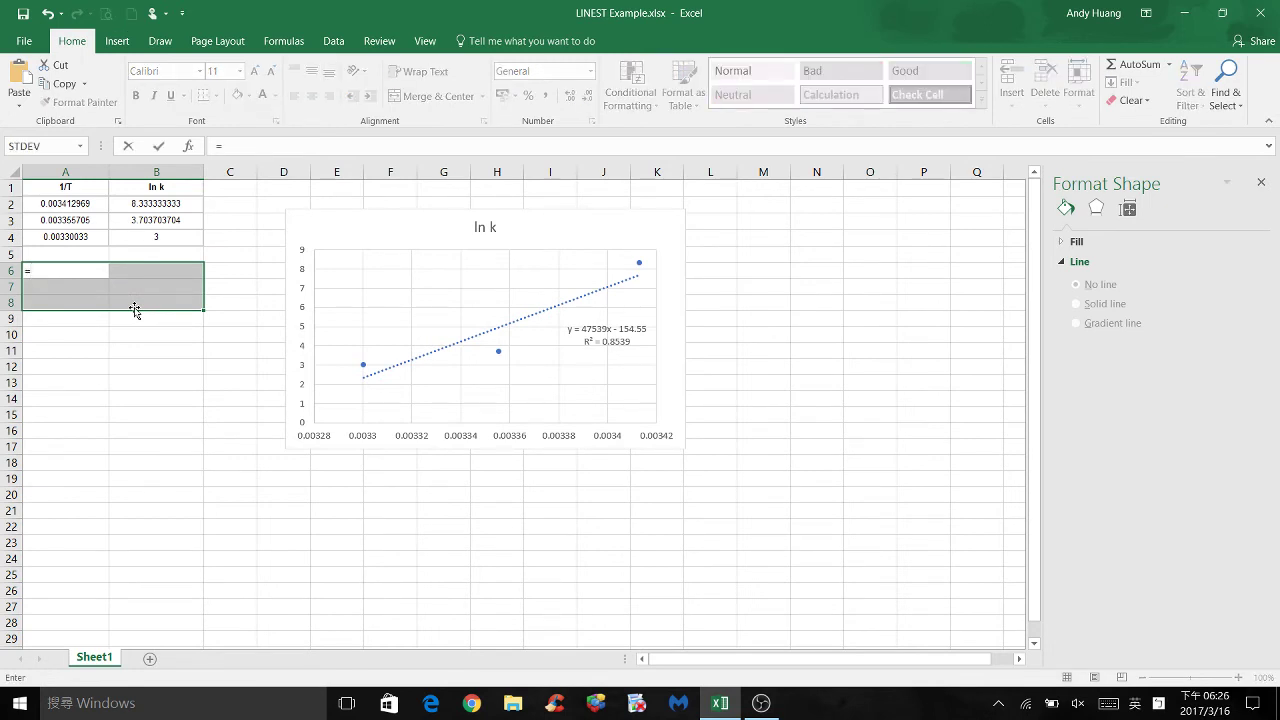
text(line)
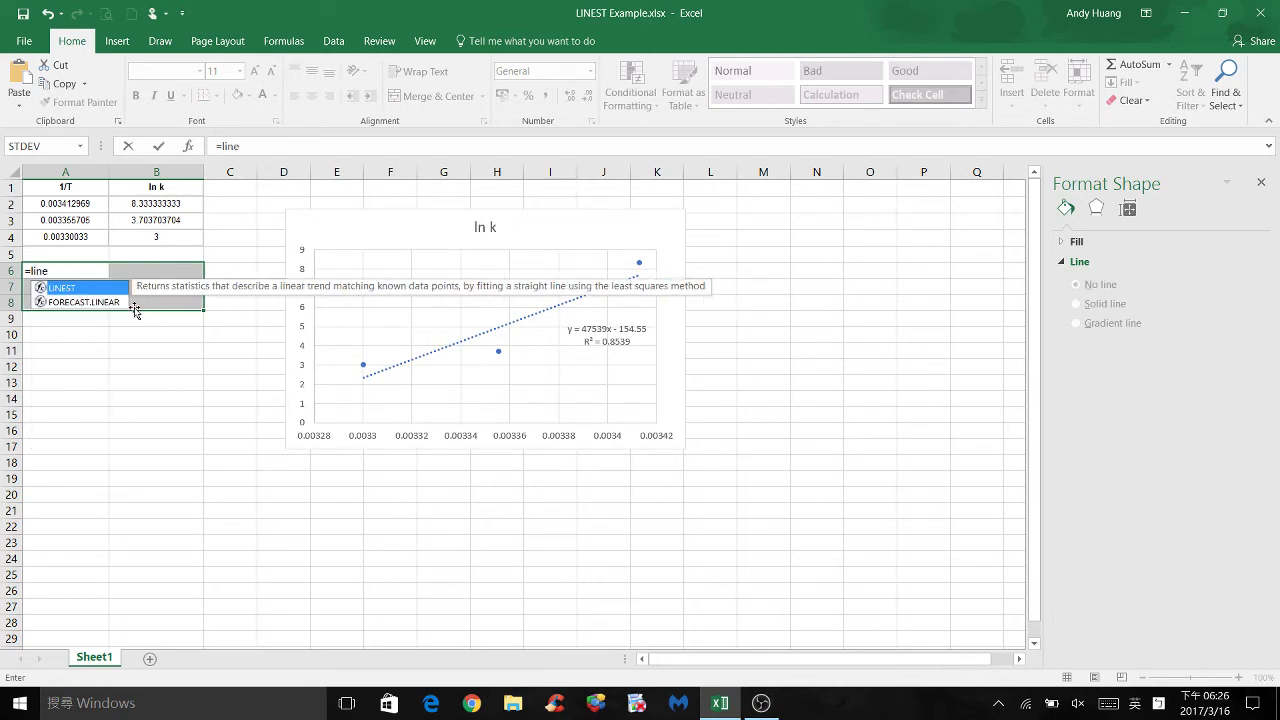
text(st)
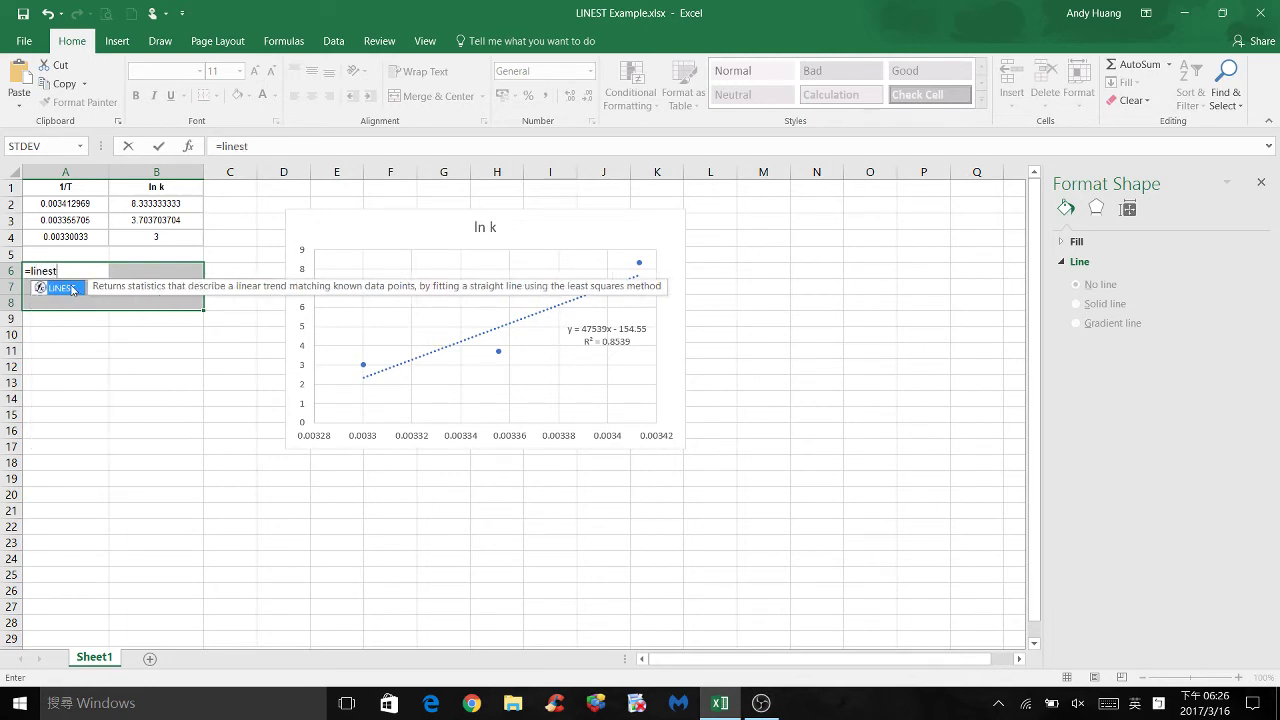
double_click(72, 290)
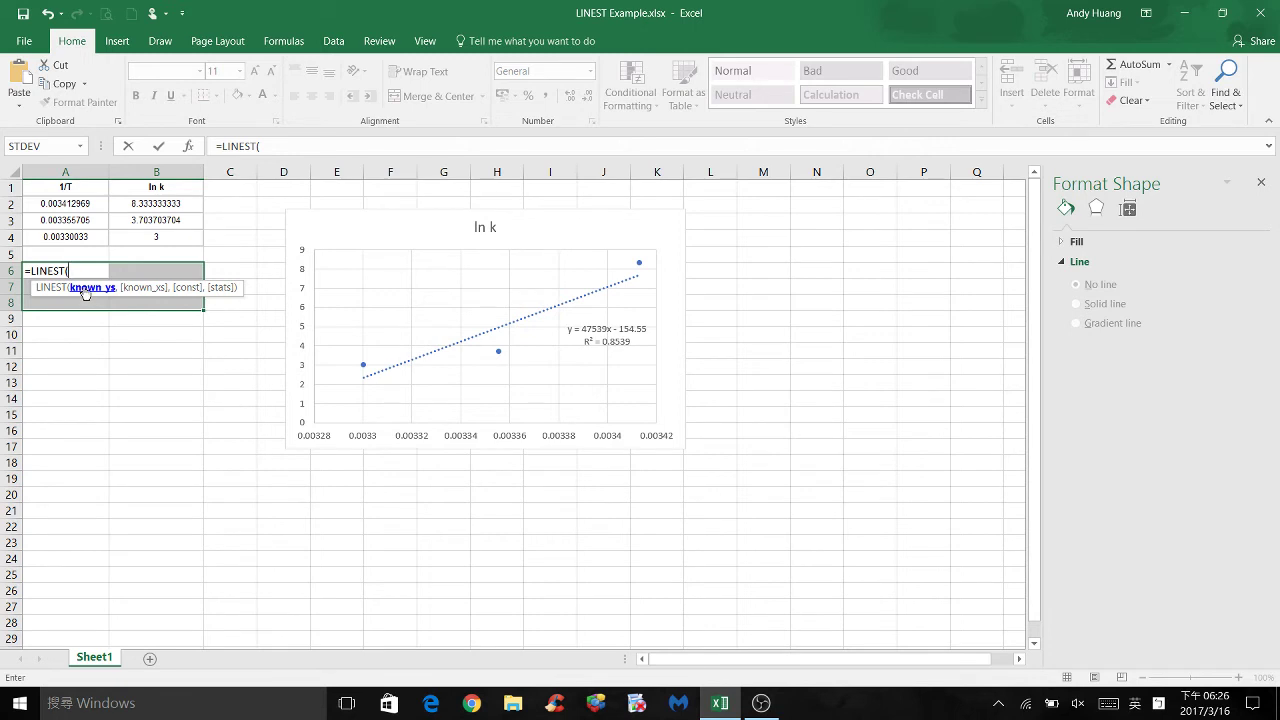
- Complete =LINEST(B2:B4,A2:A4,TRUE,TRUE) and enter it as an array formula across A6:B8
drag(135, 203, 133, 235)
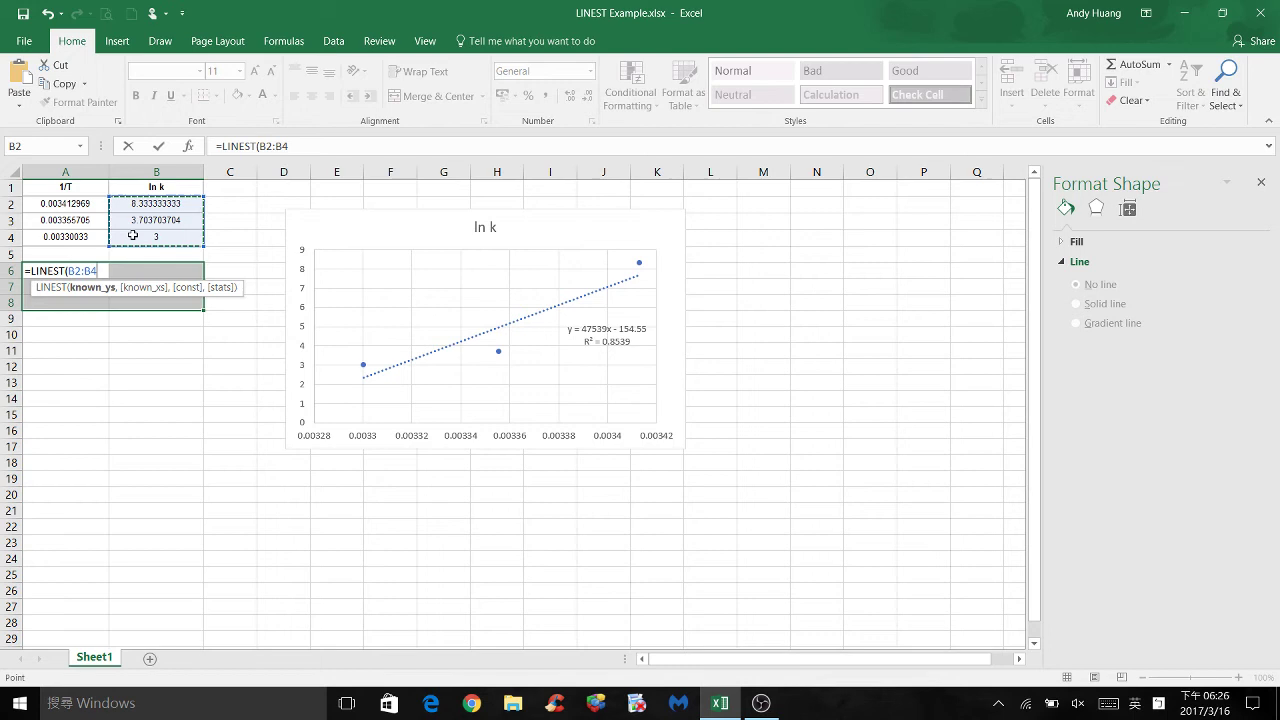
text(,)
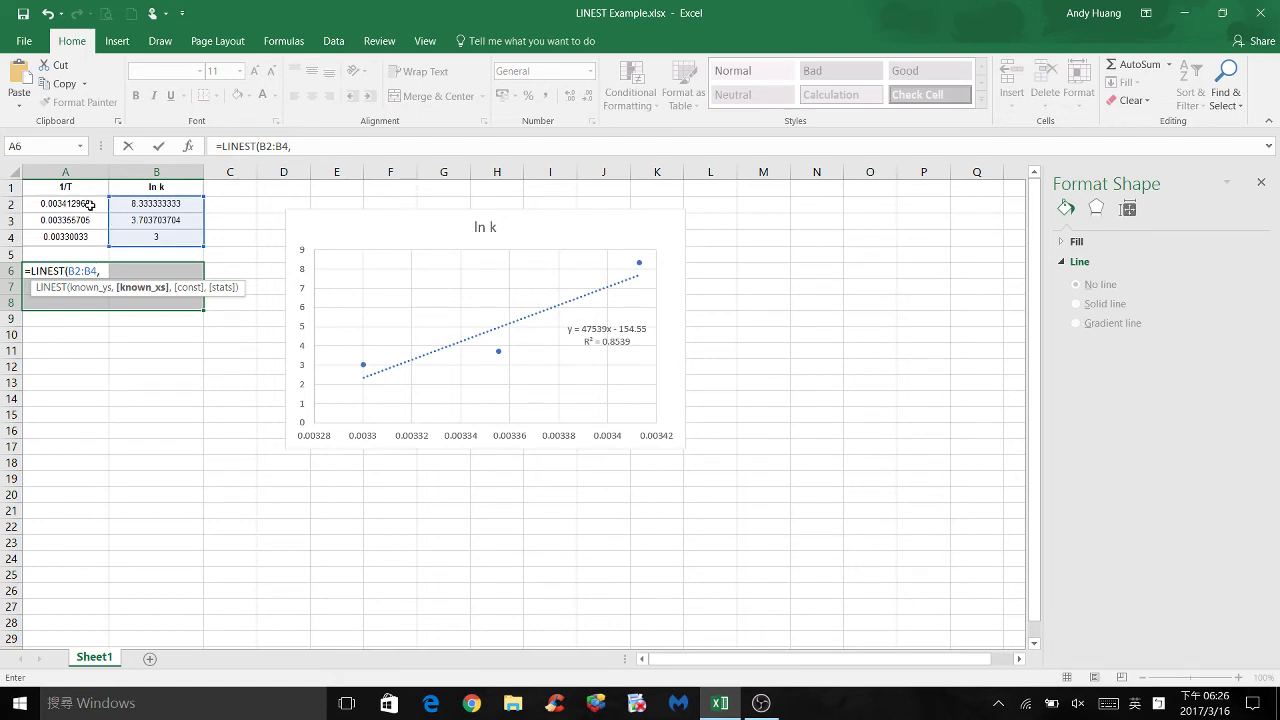
drag(90, 204, 89, 237)
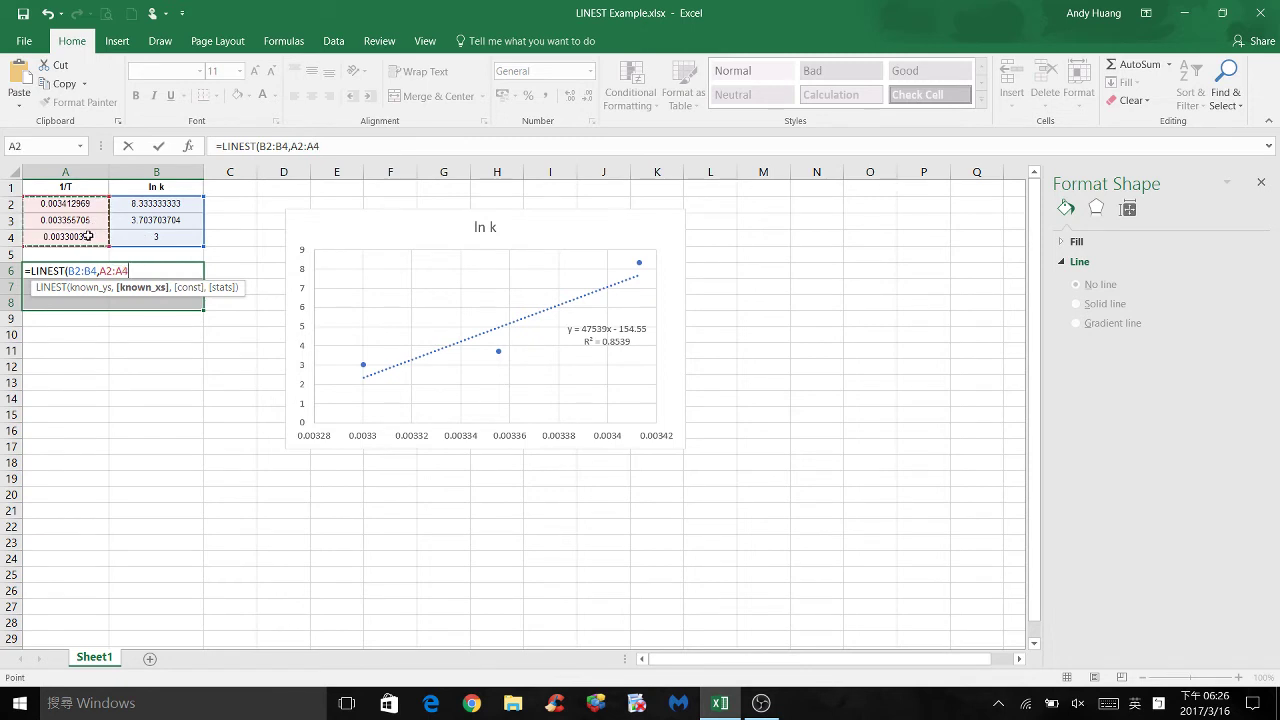
text(,)
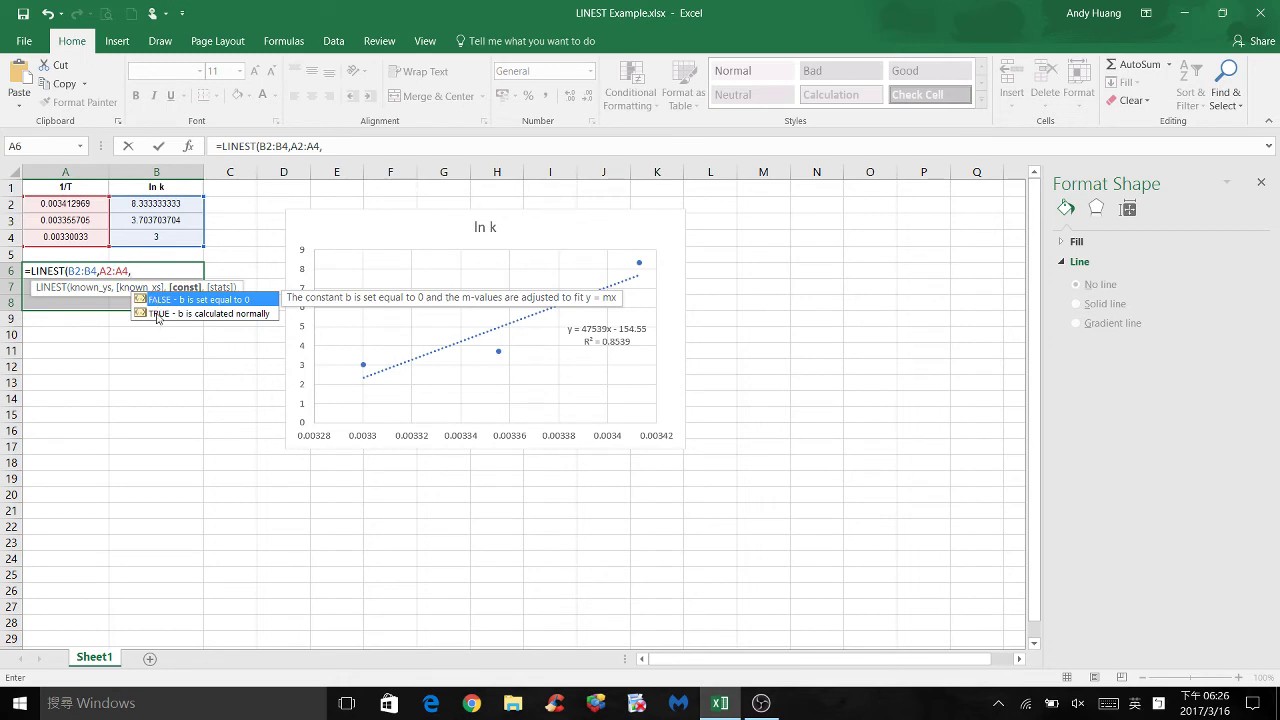
click(157, 314)
double_click(157, 314)
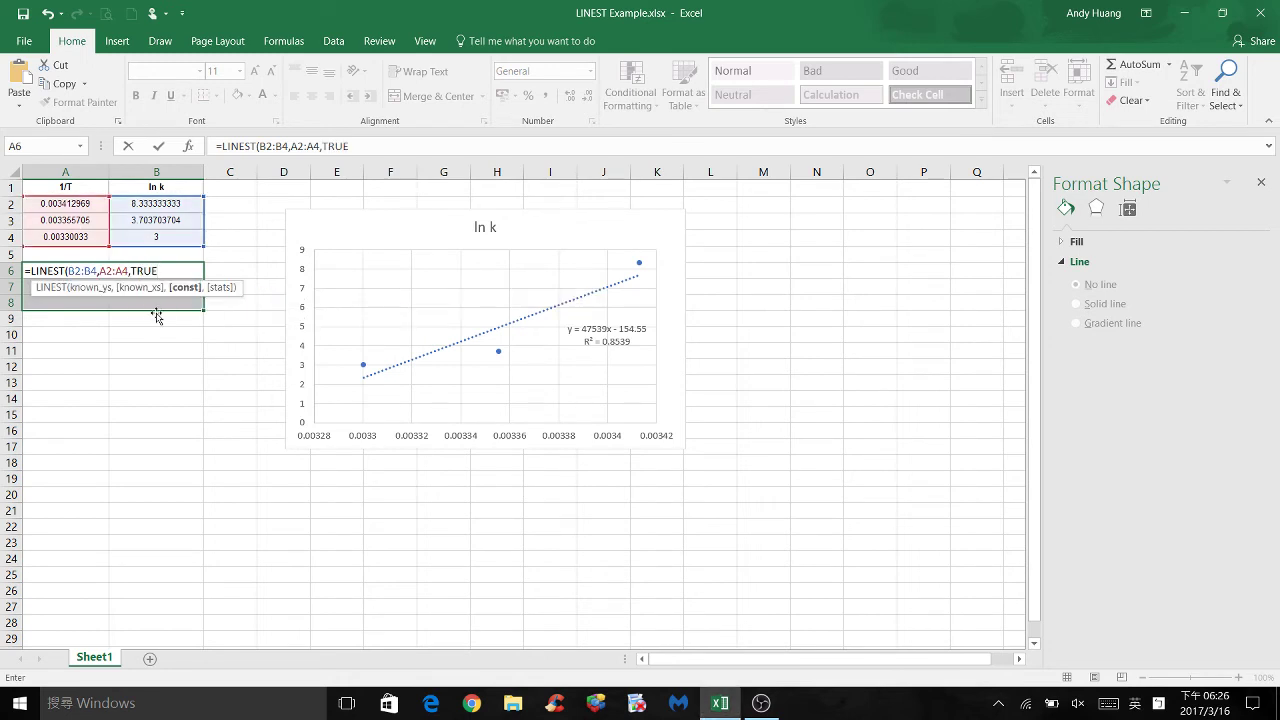
text(,)
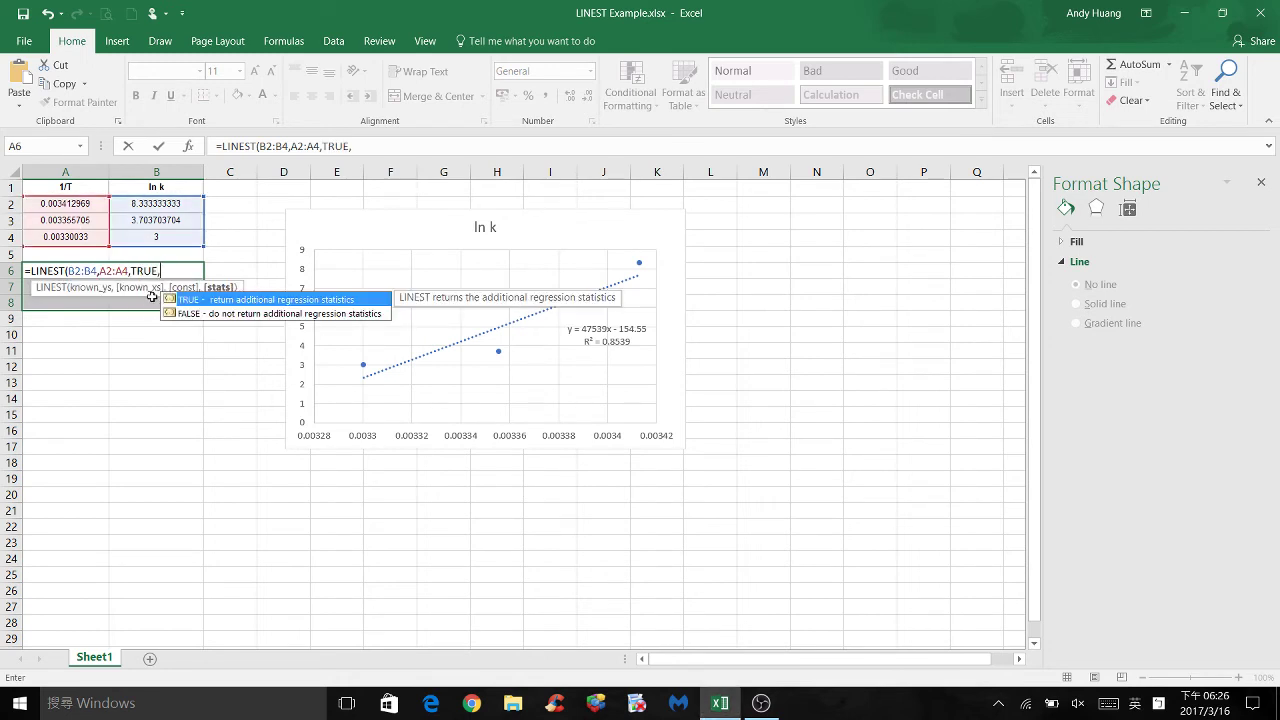
double_click(197, 300)
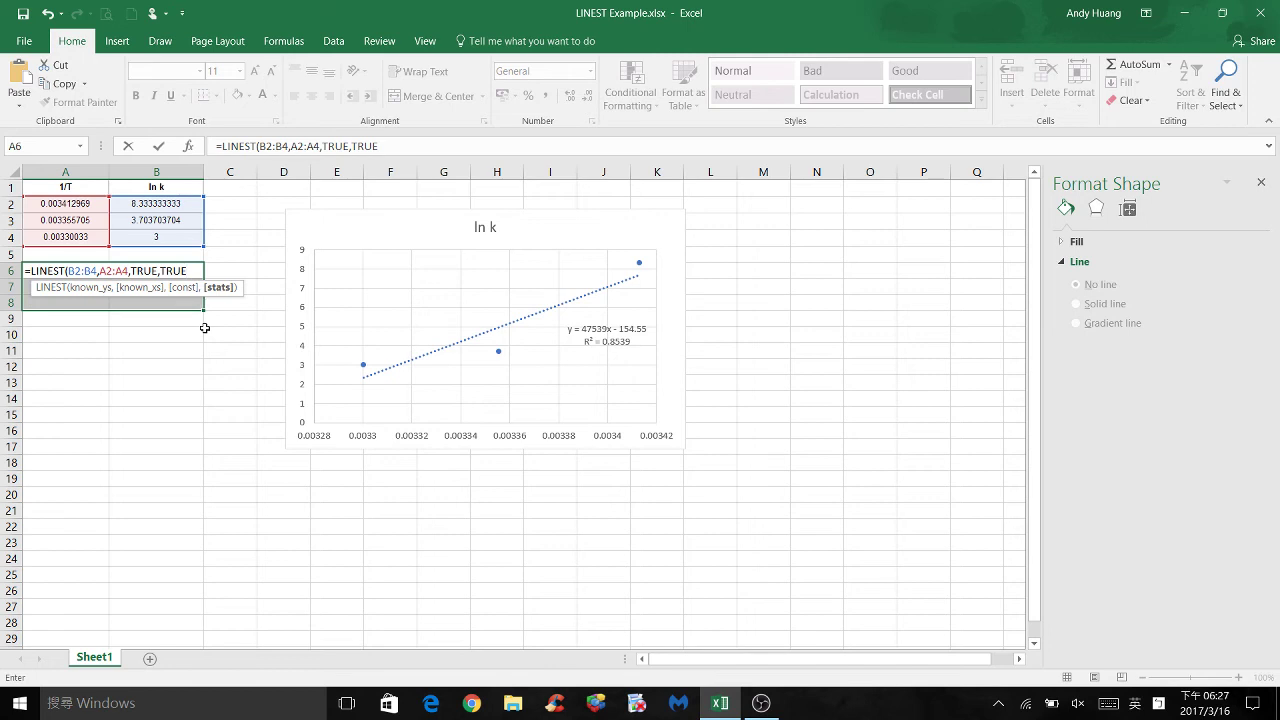
text())
key(ctrl+shift+Return)
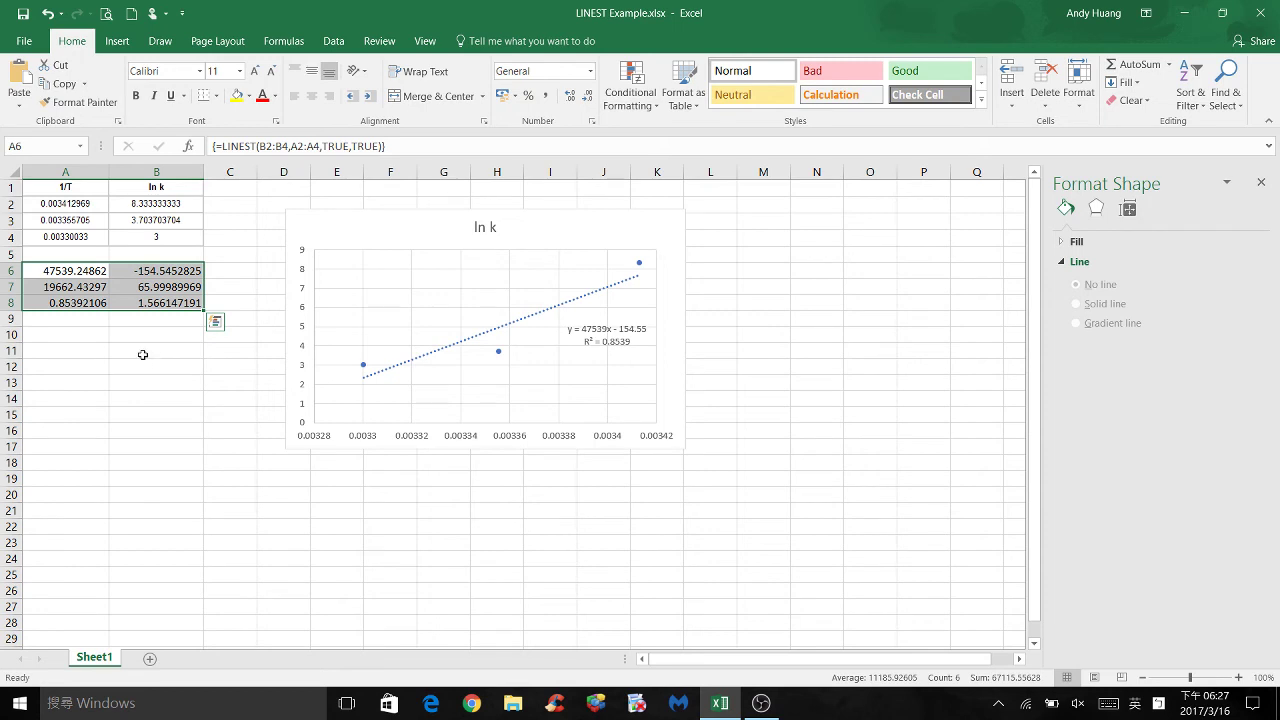
click(74, 270)
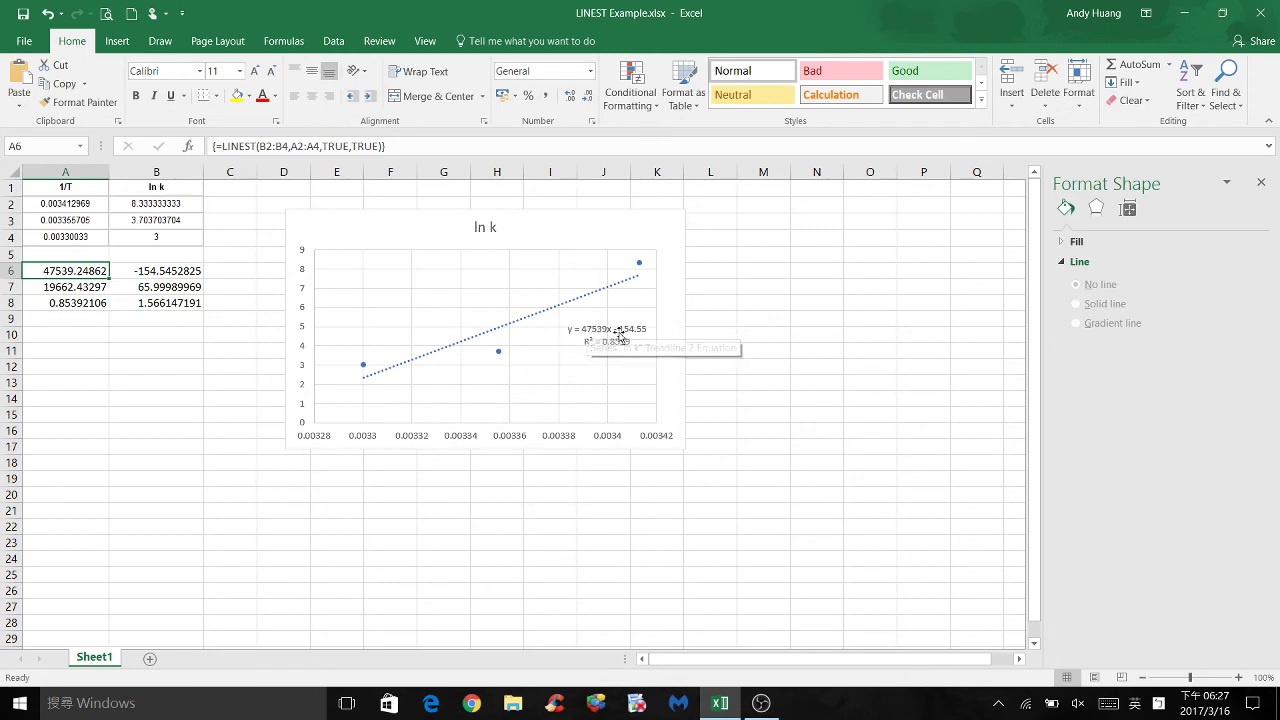
click(193, 274)
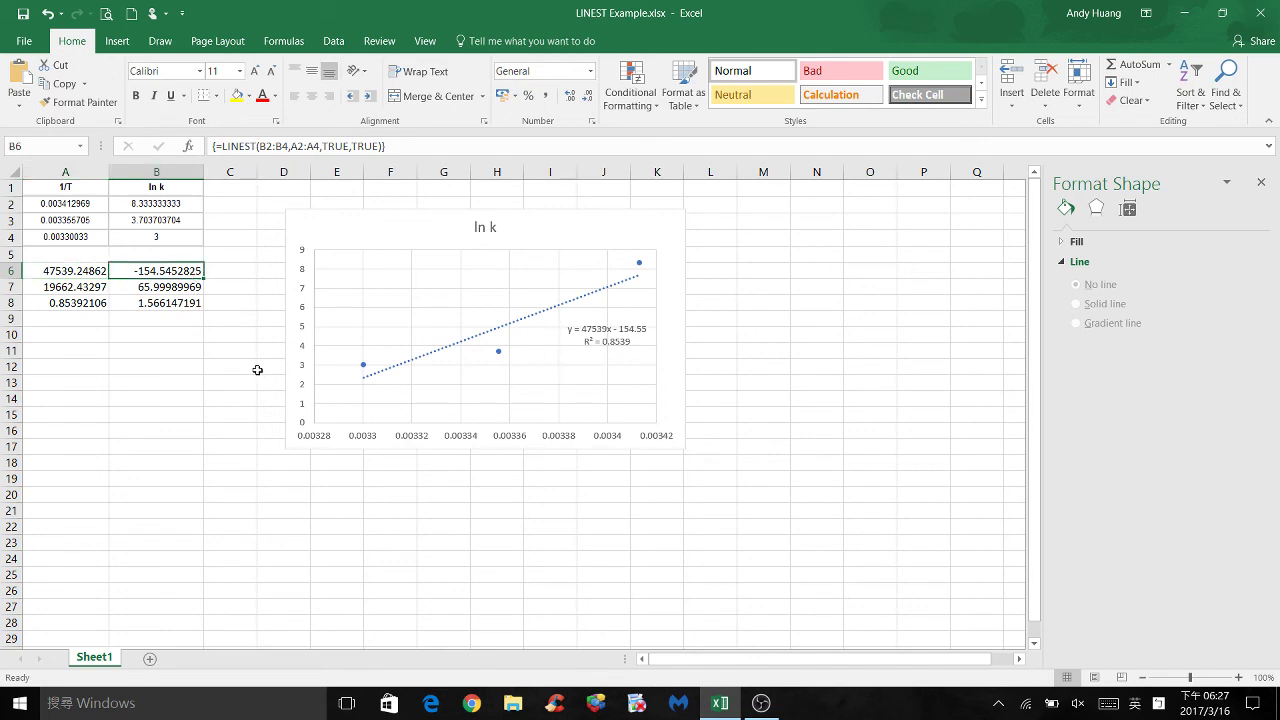
click(626, 327)
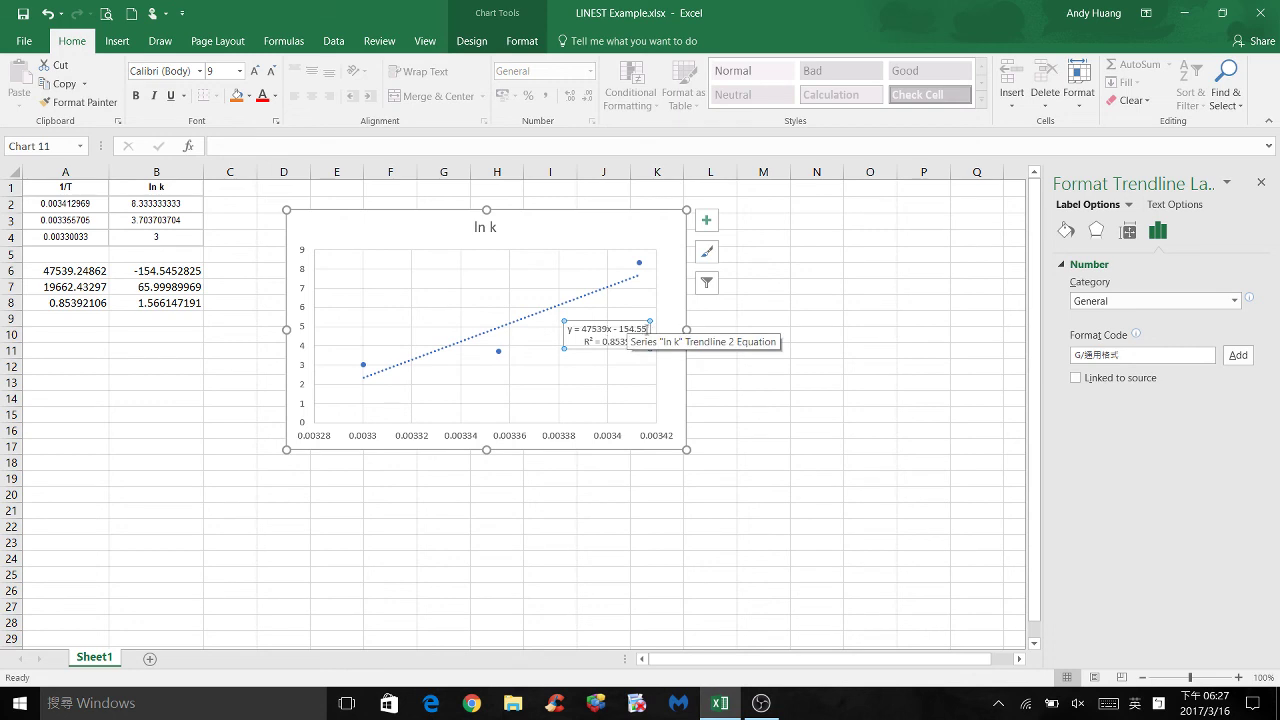
click(66, 299)
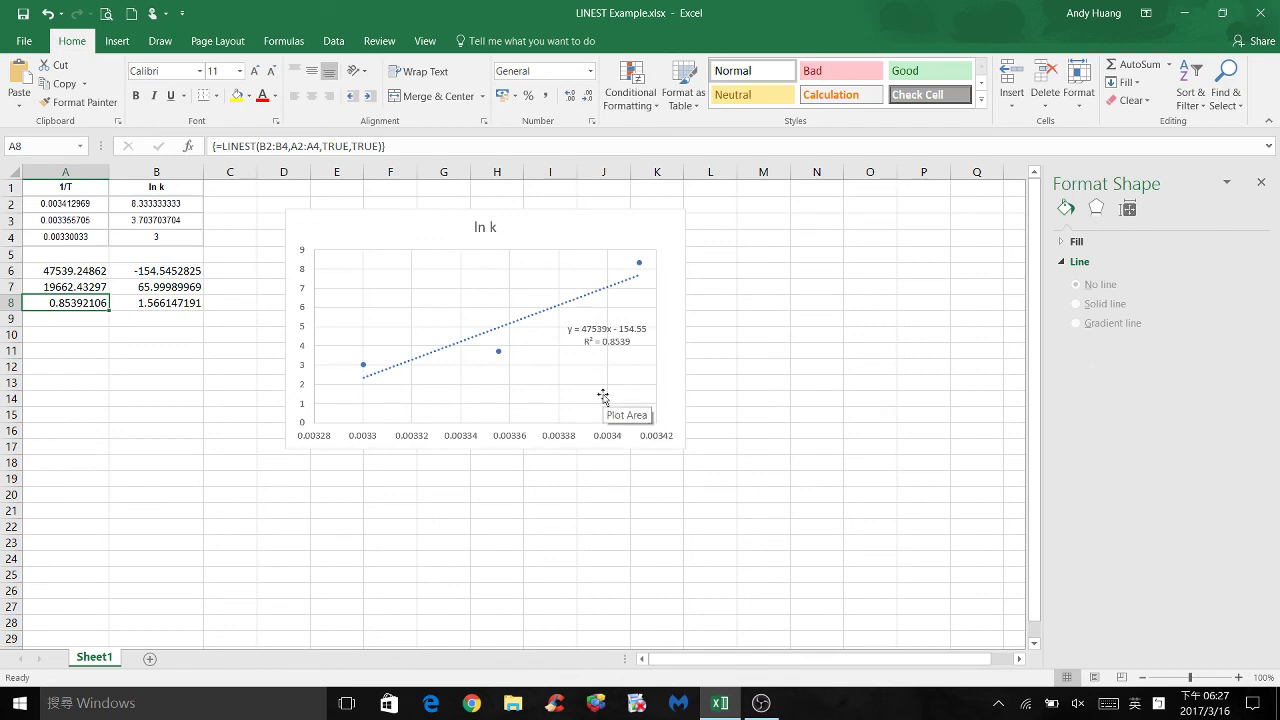
click(618, 343)
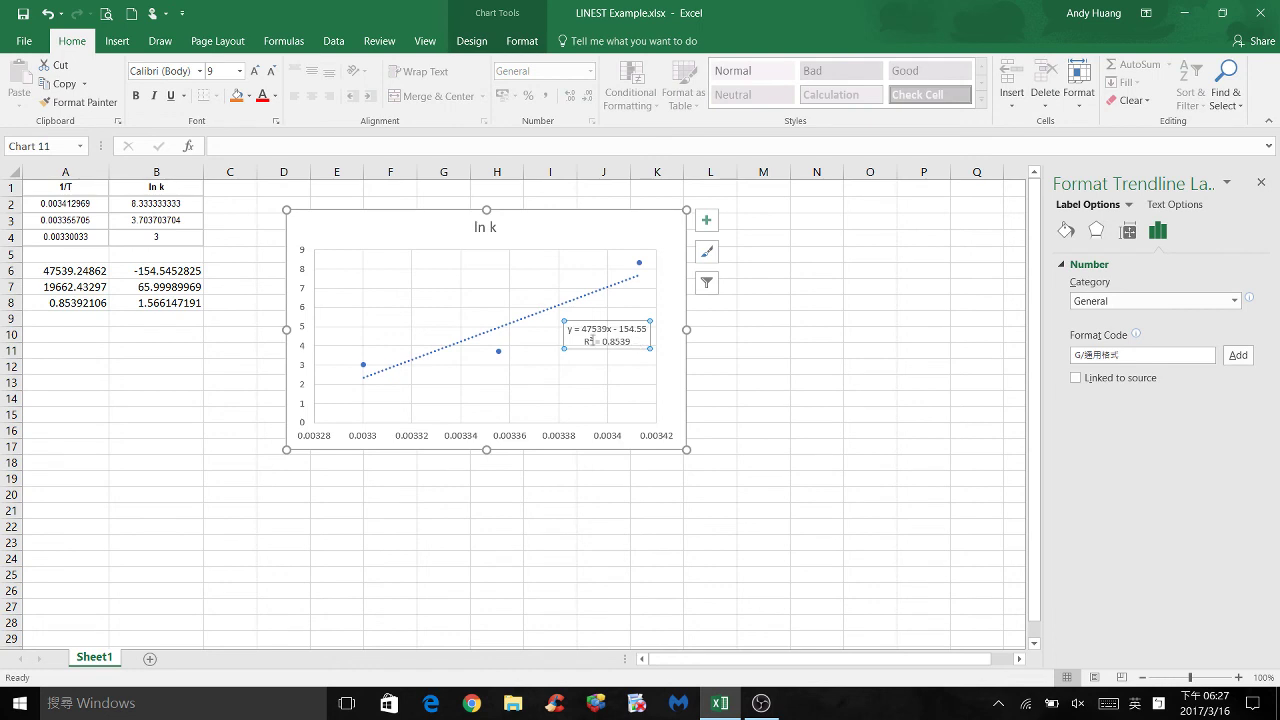
click(62, 287)
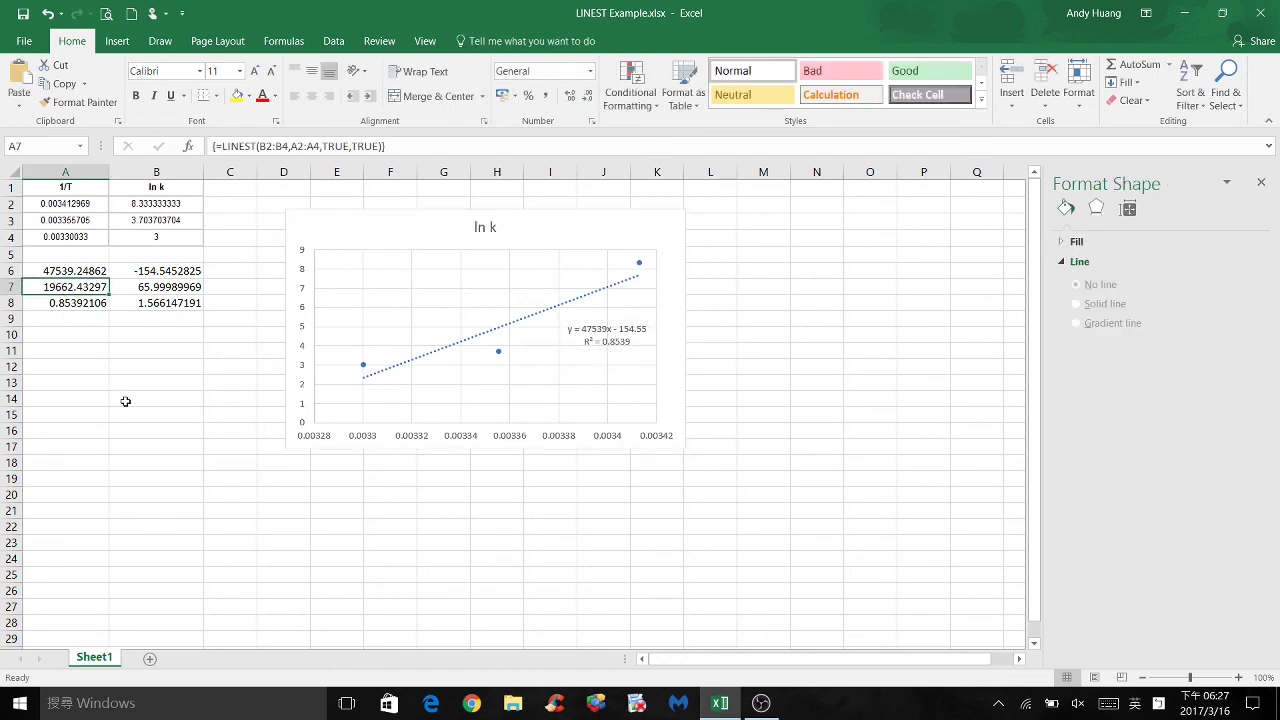
click(143, 286)
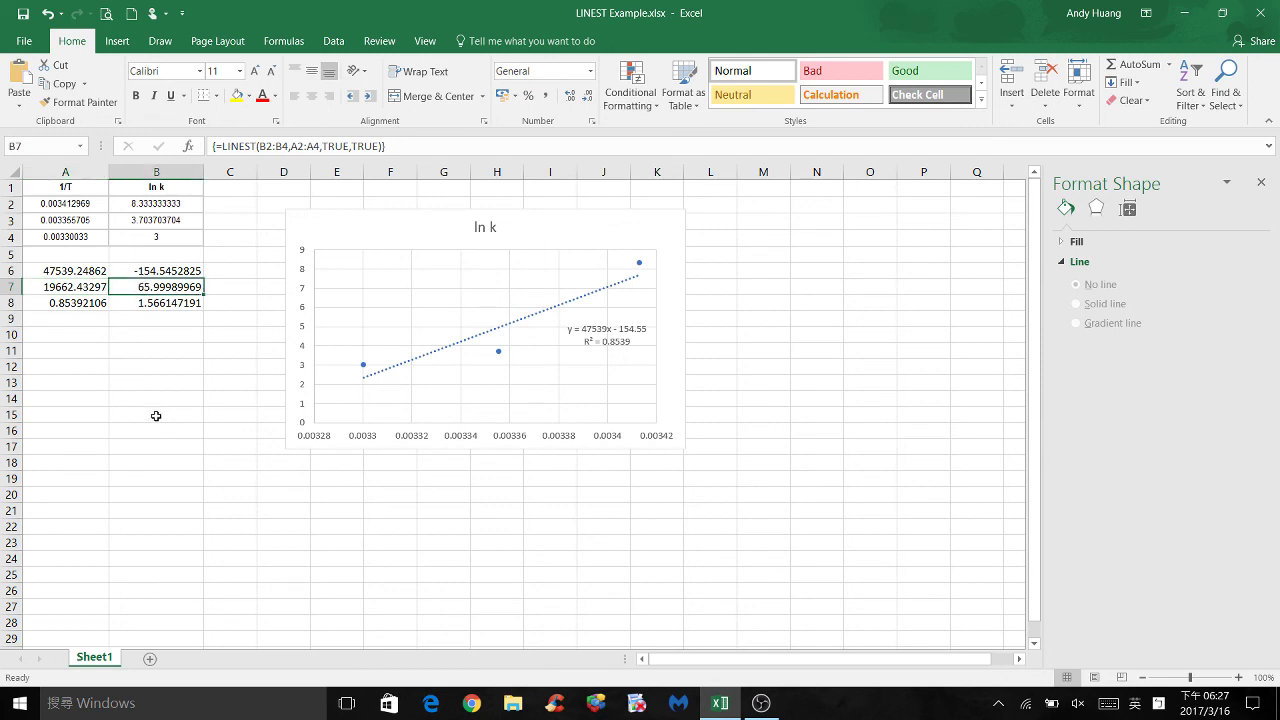
click(158, 304)
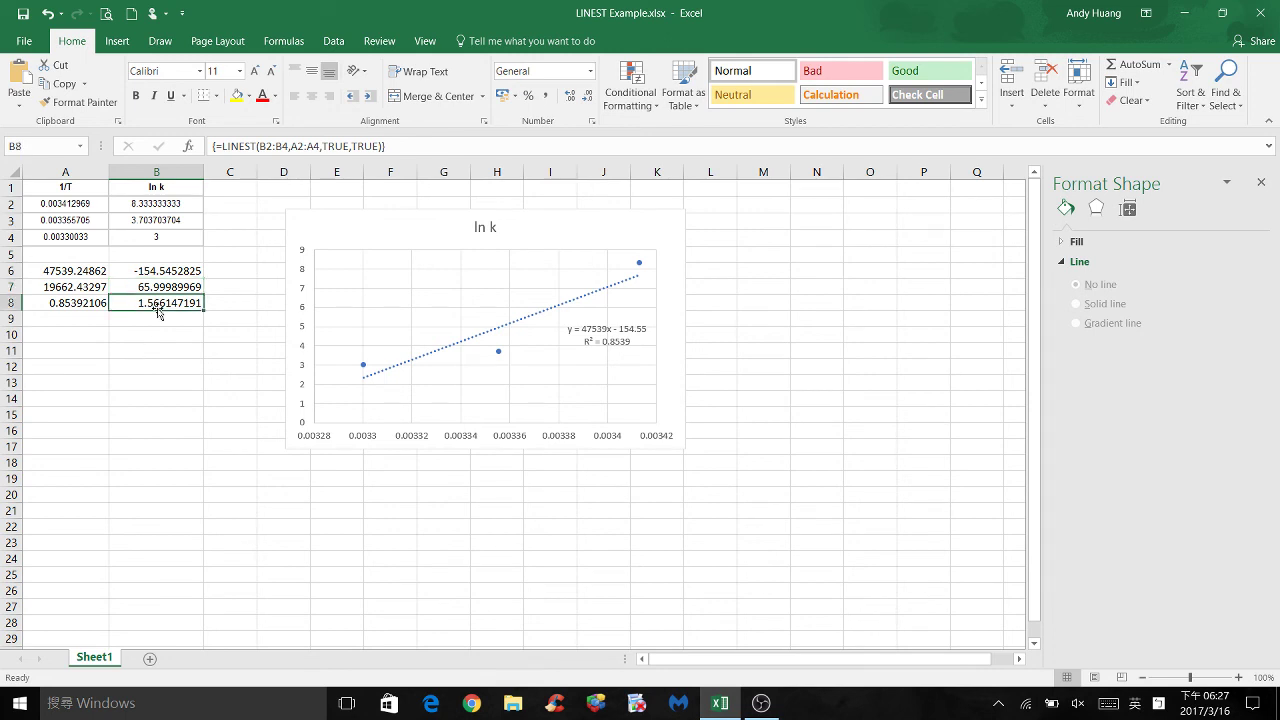